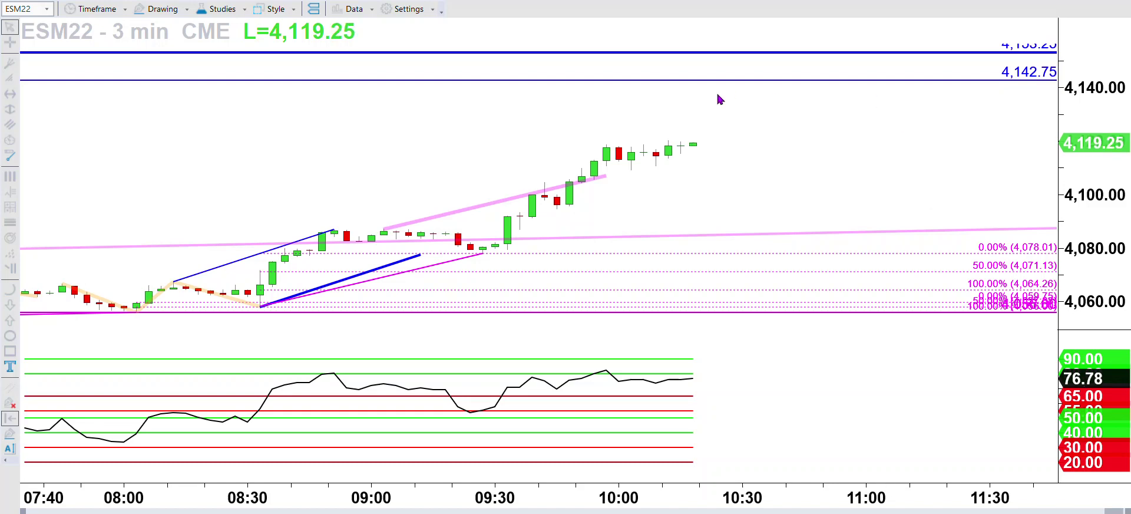
Turn on Chart Trading from the chart's right-click menu, then close the Chart Trading panel.
{"action": "right_click", "coordinate": [753, 151]}
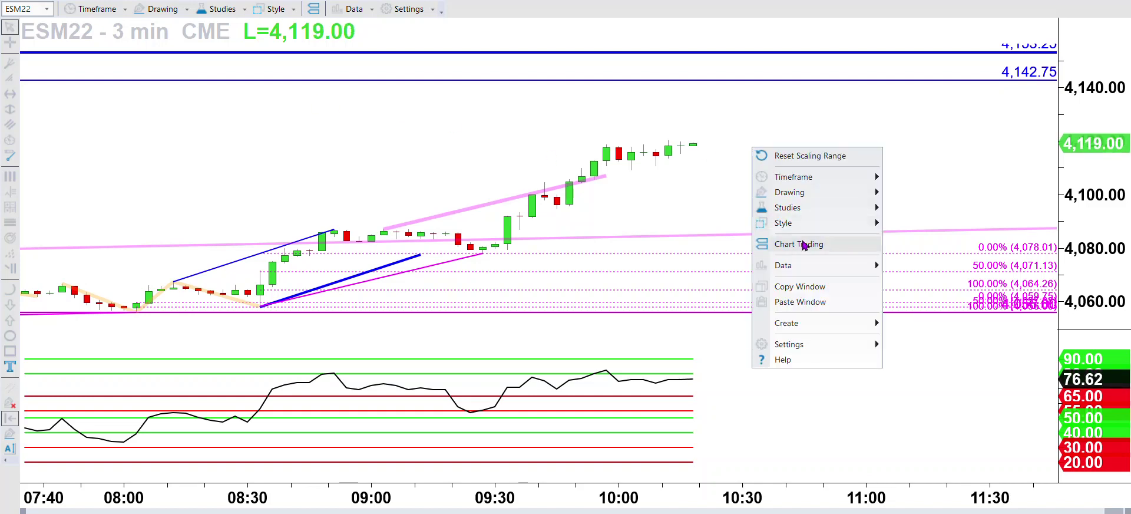
{"action": "left_click", "coordinate": [795, 244]}
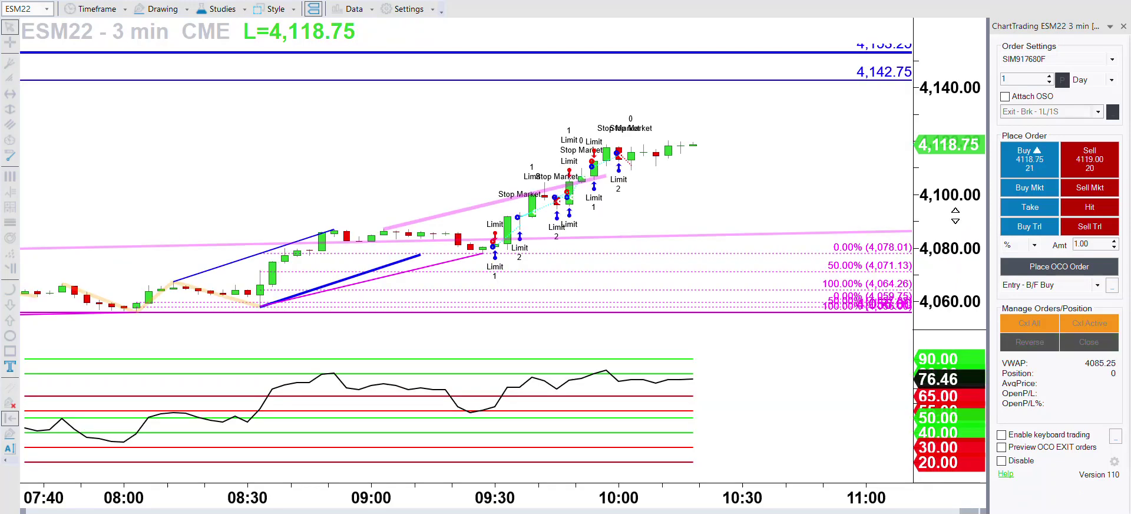
{"action": "left_click", "coordinate": [1123, 26]}
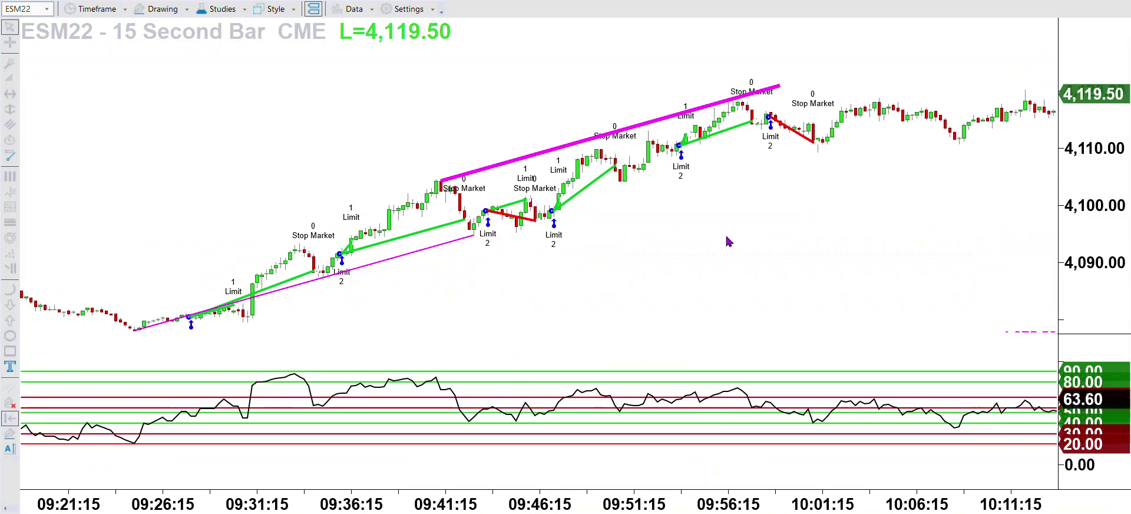
Delete the thin and thick magenta trend lines, rescale the price axis, and return to the 3-minute chart.
{"action": "left_click", "coordinate": [413, 252]}
{"action": "key", "text": "Delete"}
{"action": "left_click", "coordinate": [550, 151]}
{"action": "key", "text": "Delete"}
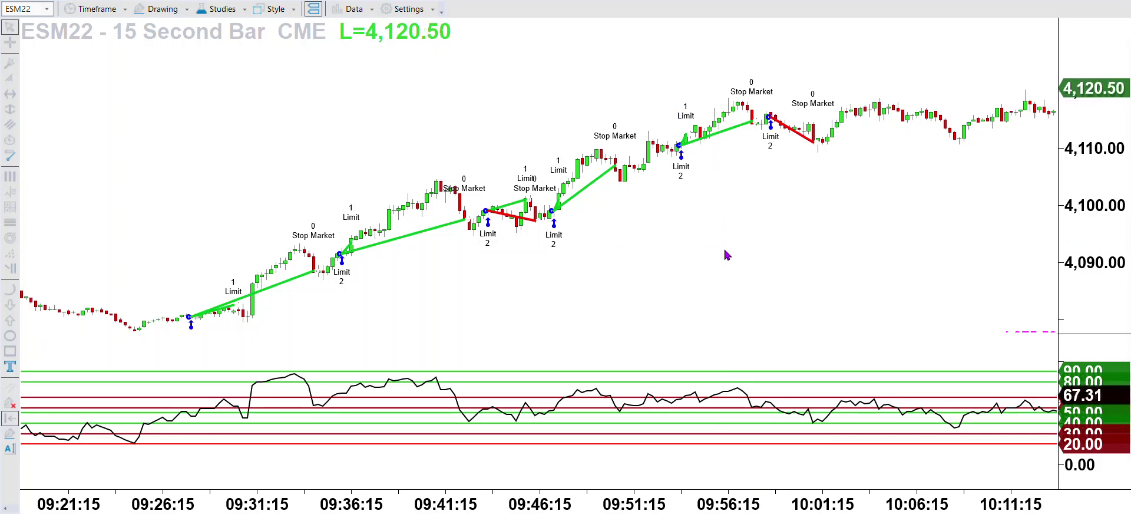
{"action": "left_click_drag", "start_coordinate": [1078, 259], "coordinate": [1078, 249]}
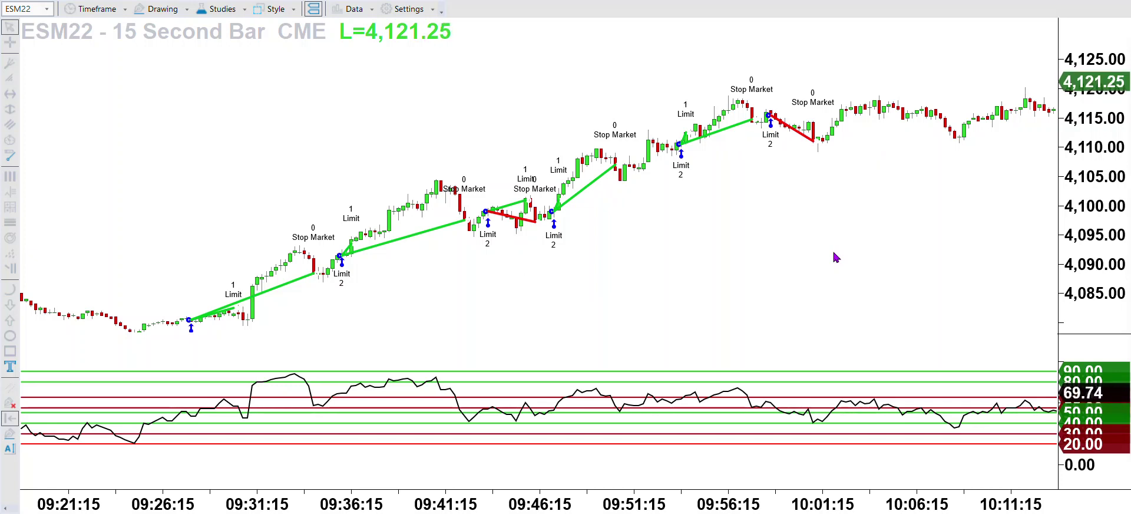
{"action": "key", "text": "alt+Tab"}
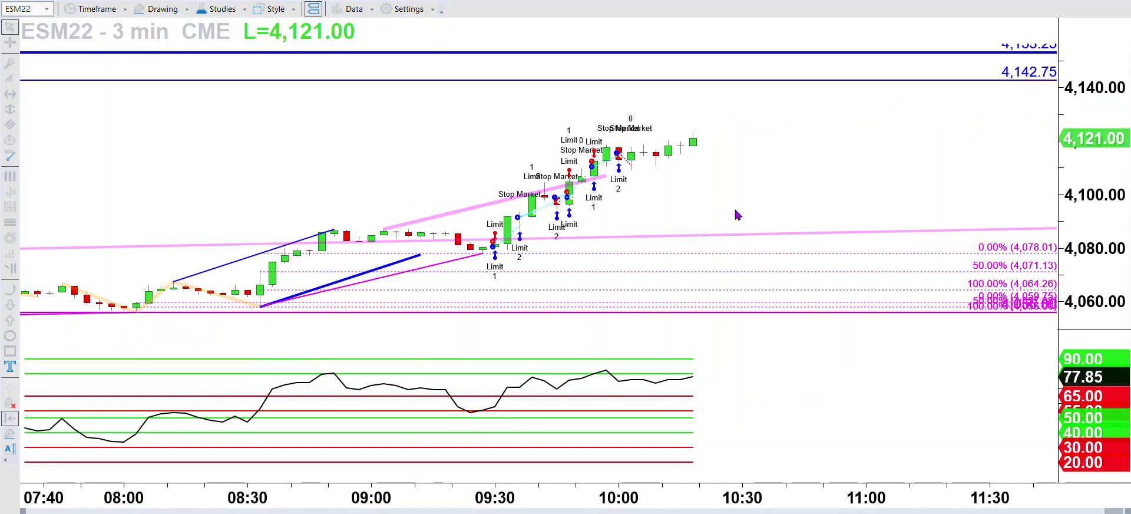
In Account Orders & Positions settings, select Filled order status with Display Position Arrows left checked.
{"action": "left_click", "coordinate": [430, 9]}
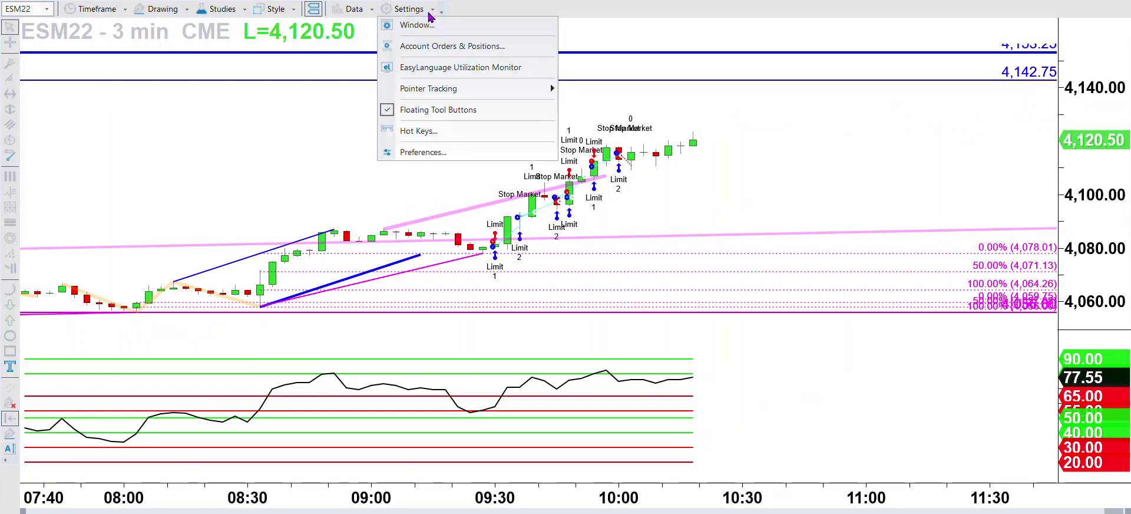
{"action": "left_click", "coordinate": [412, 46]}
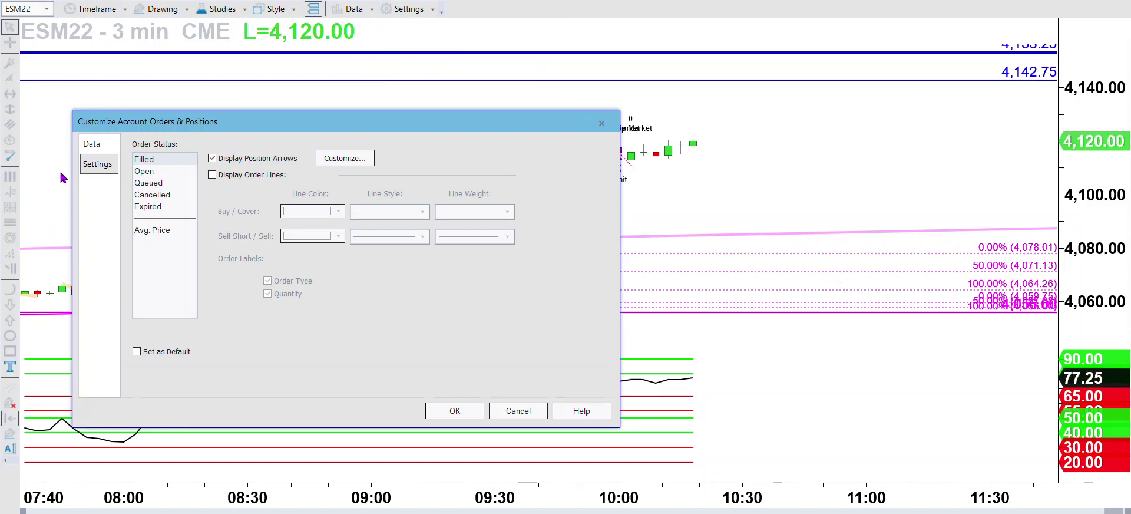
{"action": "left_click", "coordinate": [98, 165]}
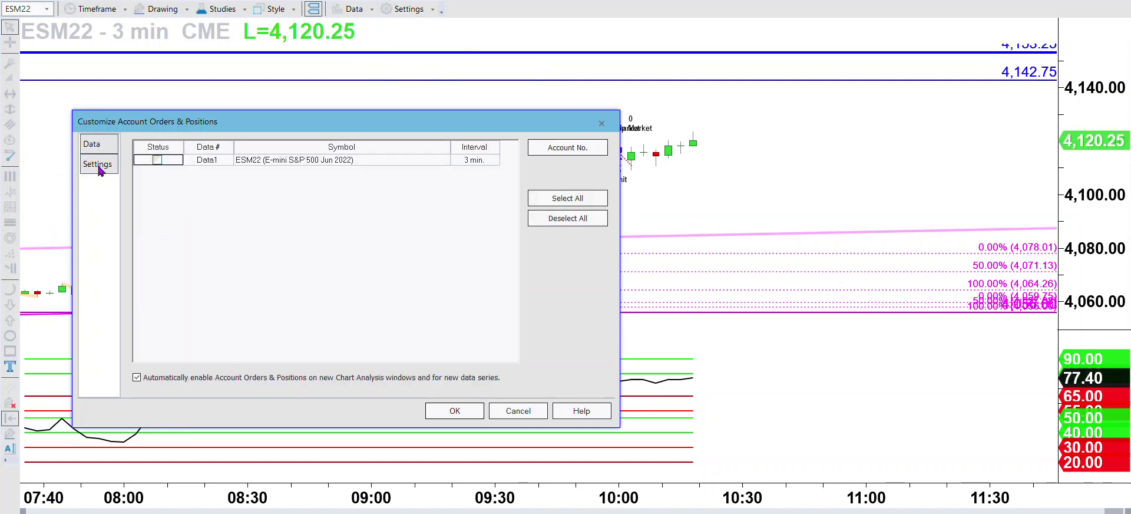
{"action": "left_click", "coordinate": [97, 165]}
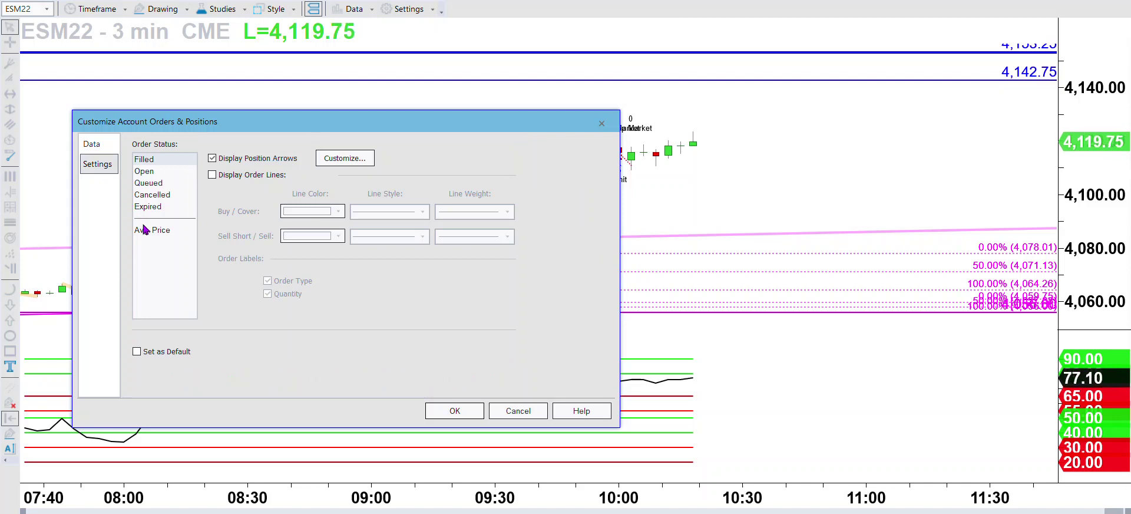
{"action": "left_click", "coordinate": [148, 173]}
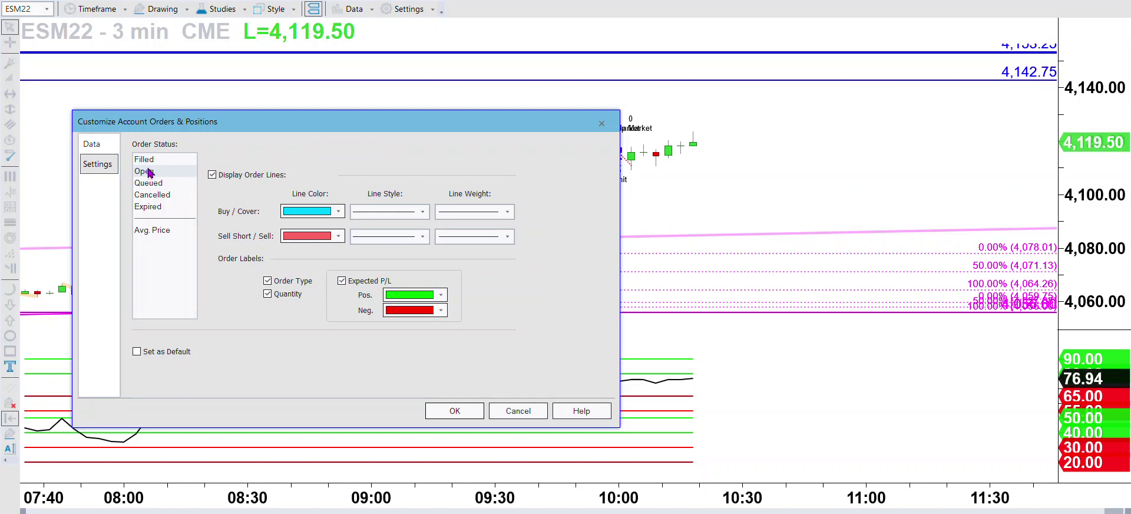
{"action": "left_click", "coordinate": [144, 159]}
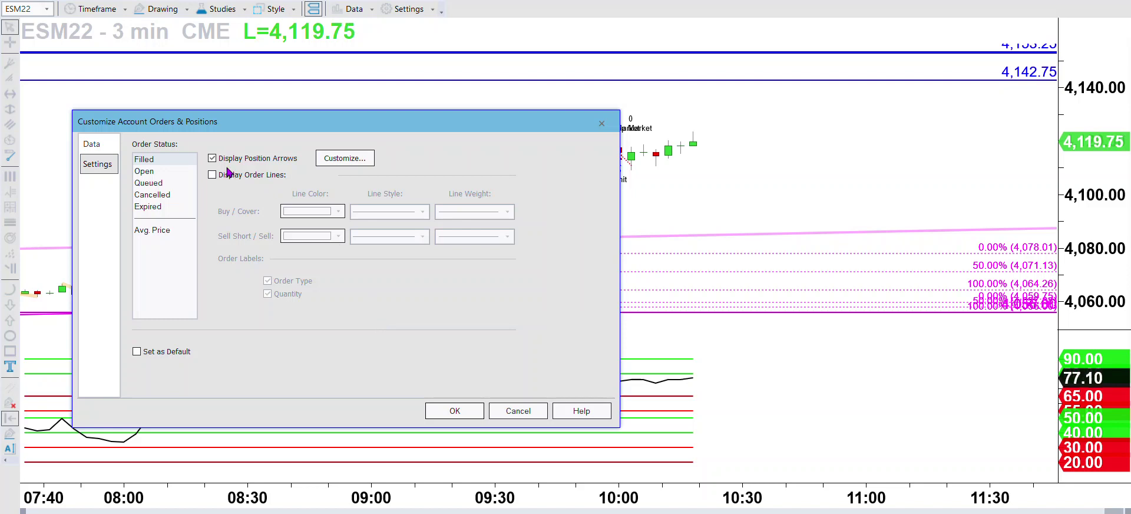
{"action": "left_click_drag", "start_coordinate": [282, 121], "coordinate": [719, 214]}
{"action": "left_click", "coordinate": [650, 251]}
{"action": "left_click", "coordinate": [650, 251]}
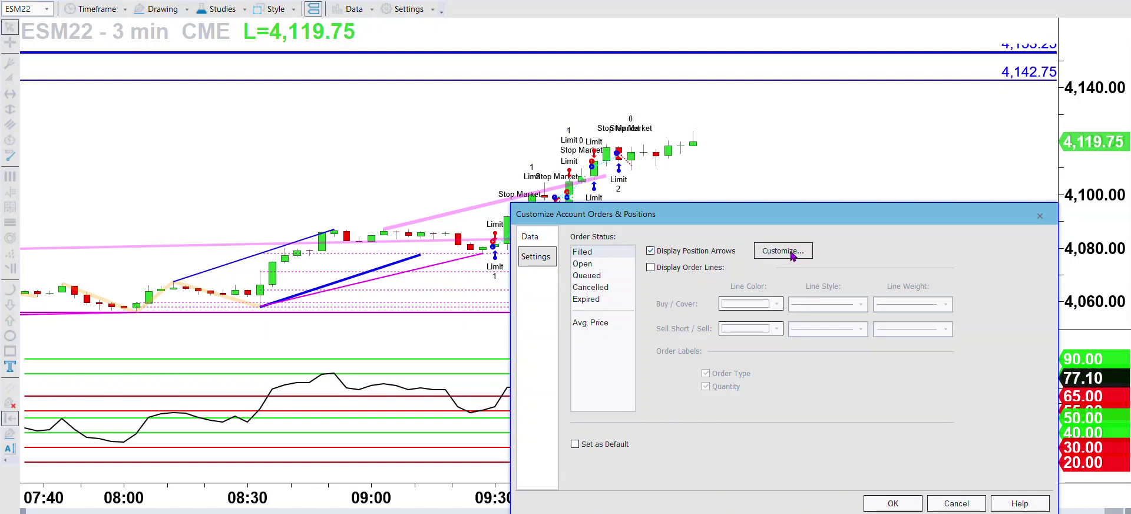
Bring up Customize Position Arrows and drop down the Profitable Trade Color choices.
{"action": "left_click", "coordinate": [782, 250]}
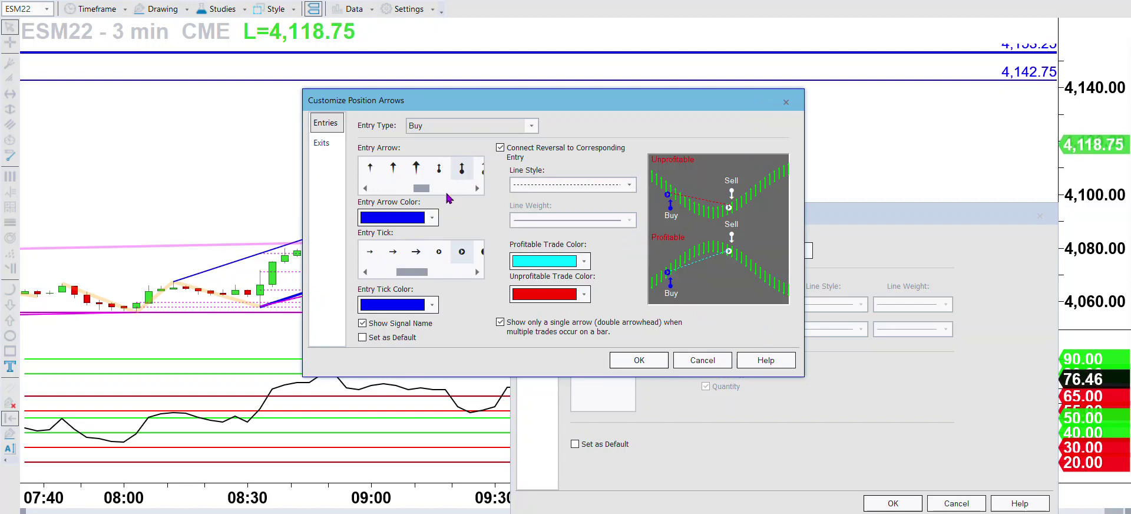
{"action": "mouse_move", "coordinate": [422, 191]}
{"action": "left_mouse_down"}
{"action": "mouse_move", "coordinate": [439, 189]}
{"action": "mouse_move", "coordinate": [427, 189]}
{"action": "left_mouse_up"}
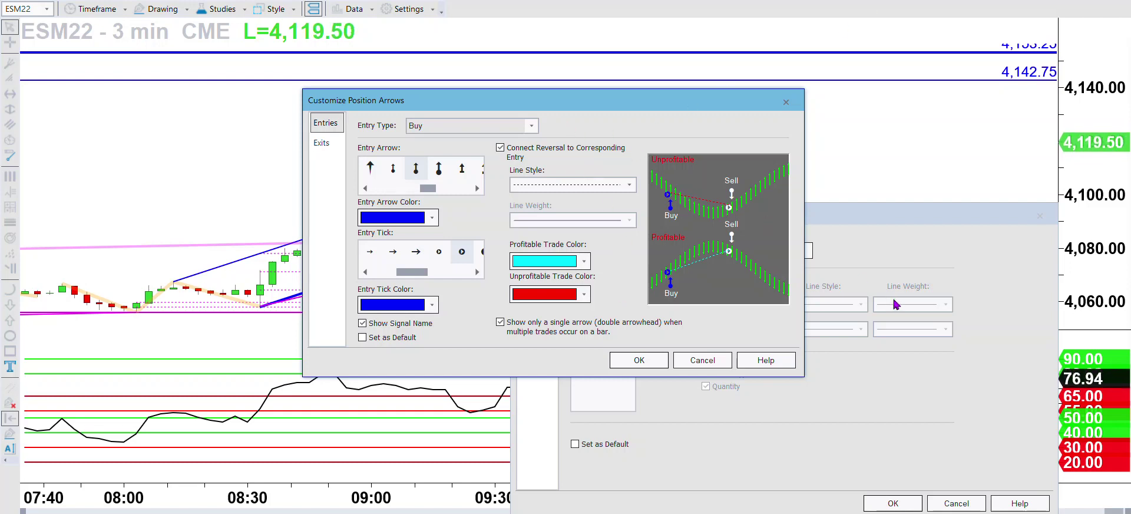
{"action": "left_click", "coordinate": [583, 261]}
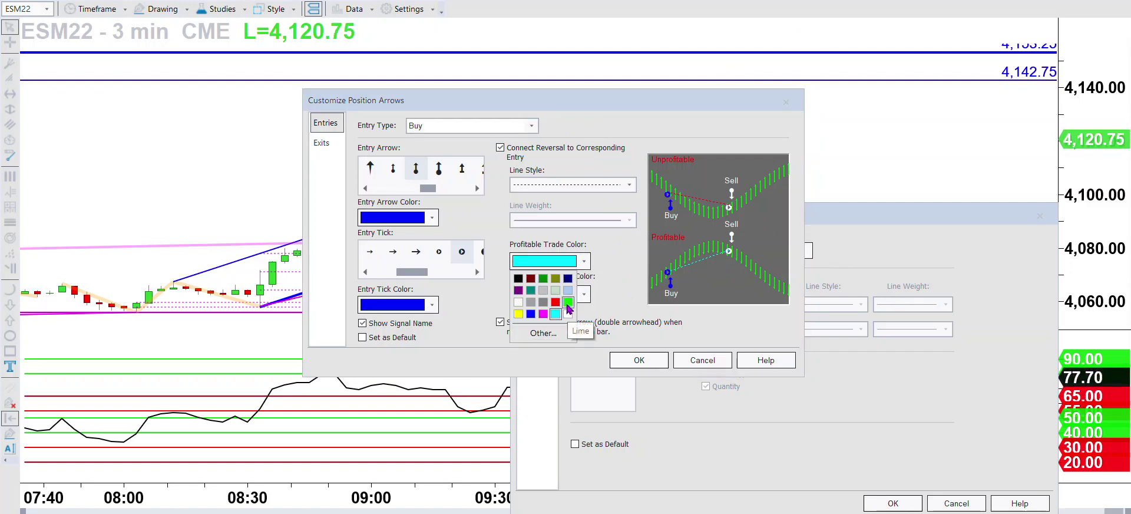
Choose a darker green from the Other... colour picker as the profitable trade colour.
{"action": "left_click", "coordinate": [569, 335]}
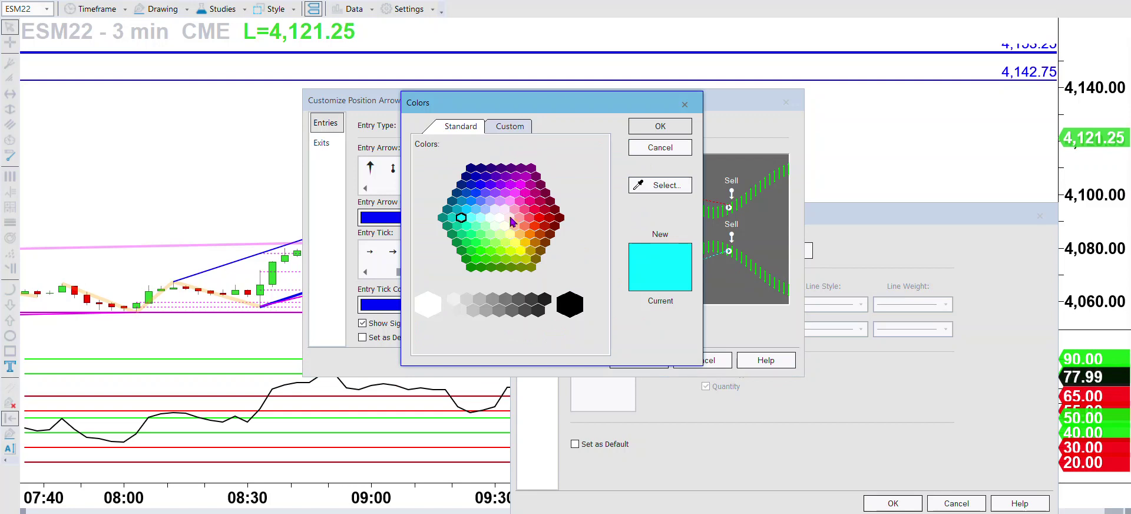
{"action": "left_click", "coordinate": [479, 259]}
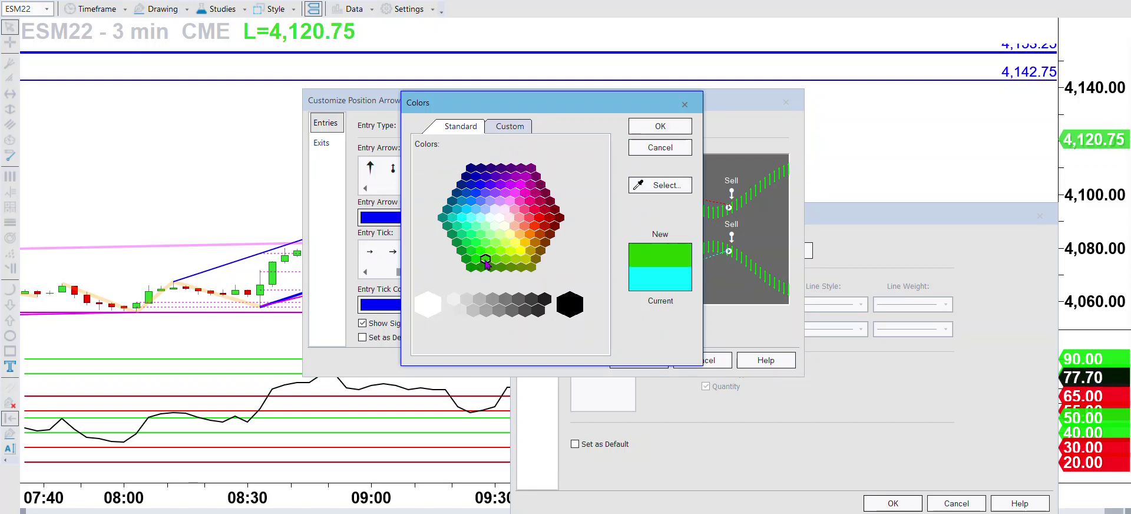
{"action": "left_click", "coordinate": [471, 251]}
{"action": "left_click", "coordinate": [480, 252]}
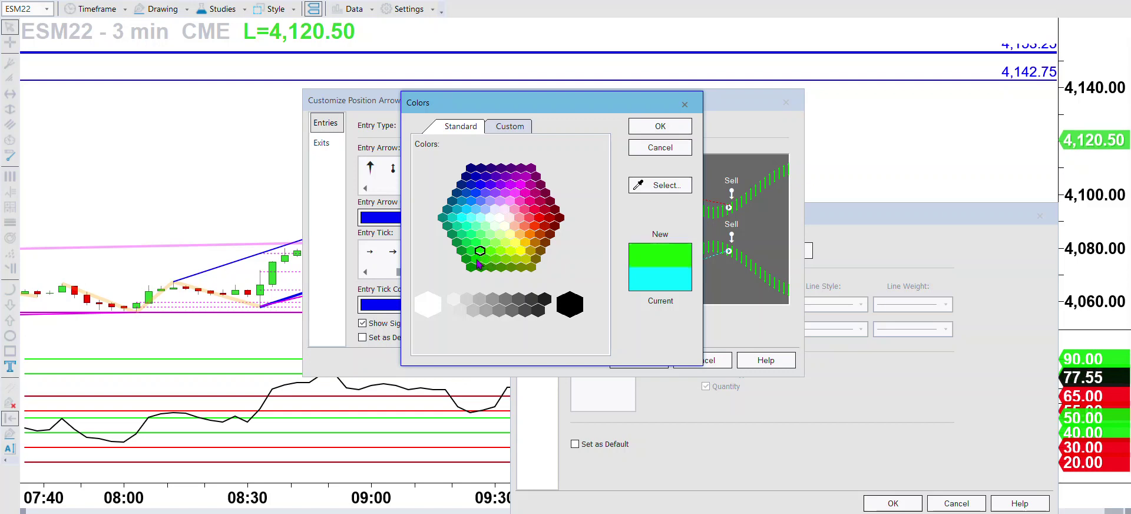
{"action": "left_click", "coordinate": [475, 259]}
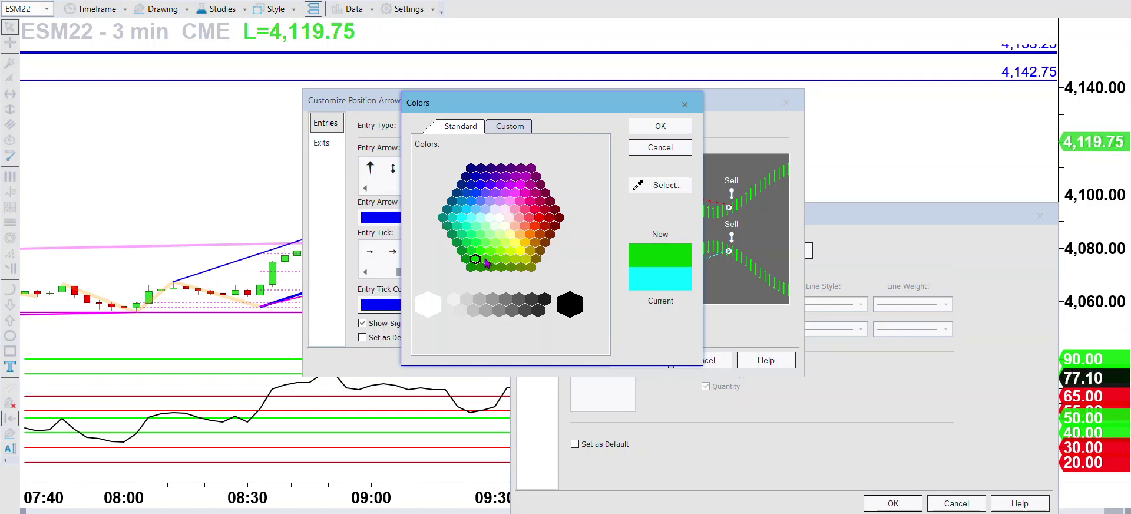
{"action": "left_click", "coordinate": [504, 129]}
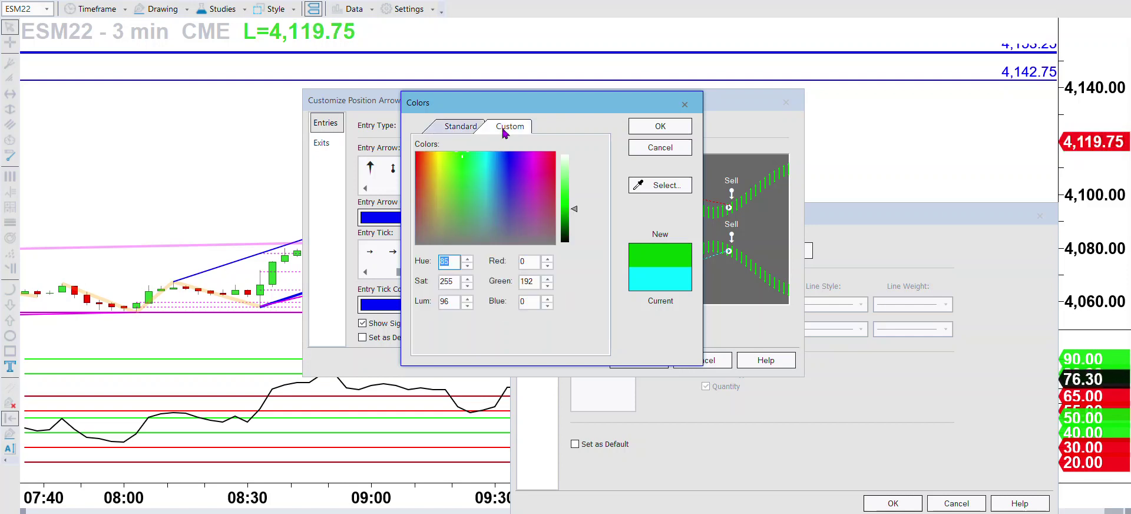
{"action": "left_click", "coordinate": [460, 126]}
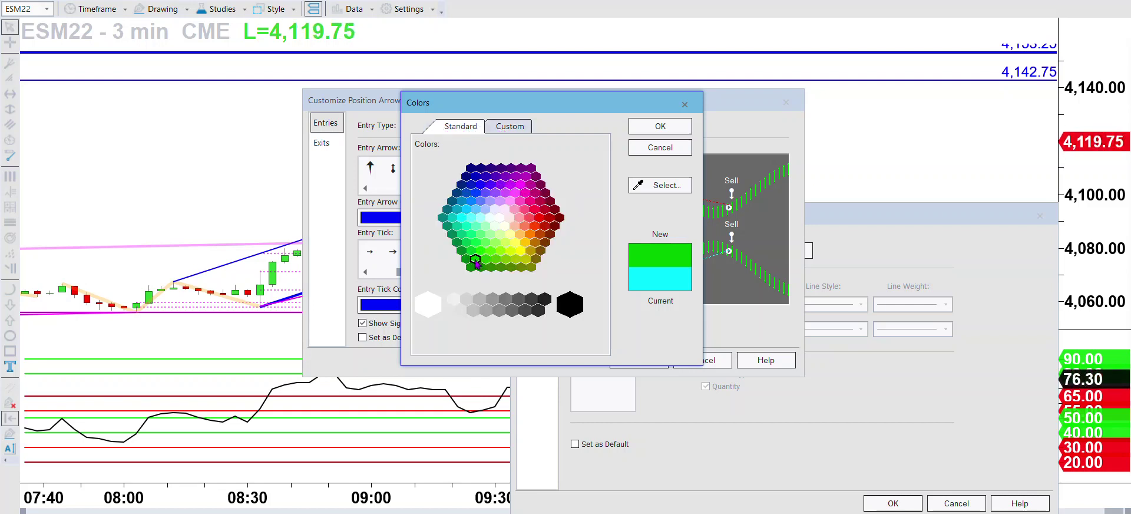
{"action": "left_click", "coordinate": [673, 131]}
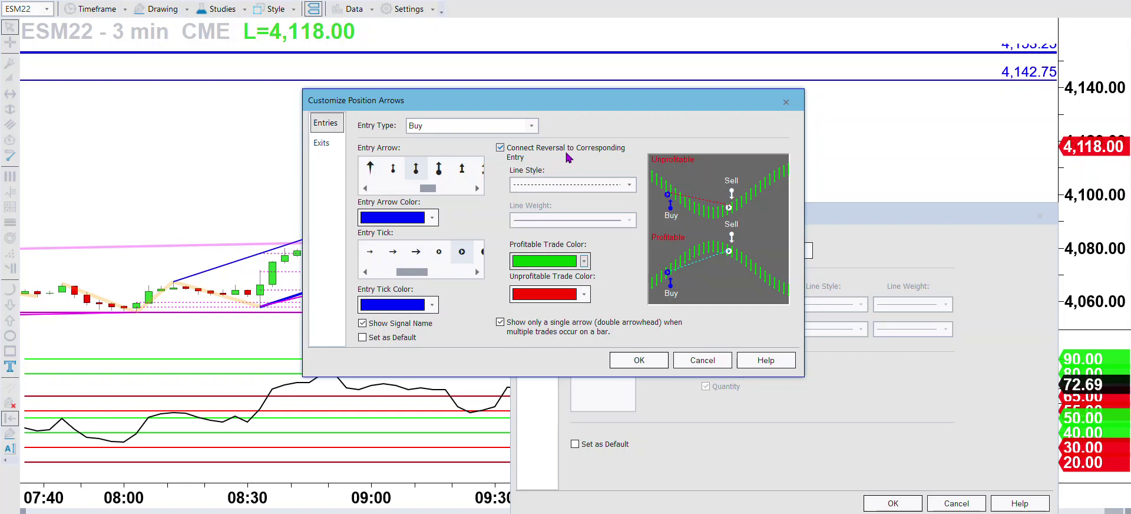
Make the entry connecting lines solid with a heavier line weight.
{"action": "left_click", "coordinate": [562, 184]}
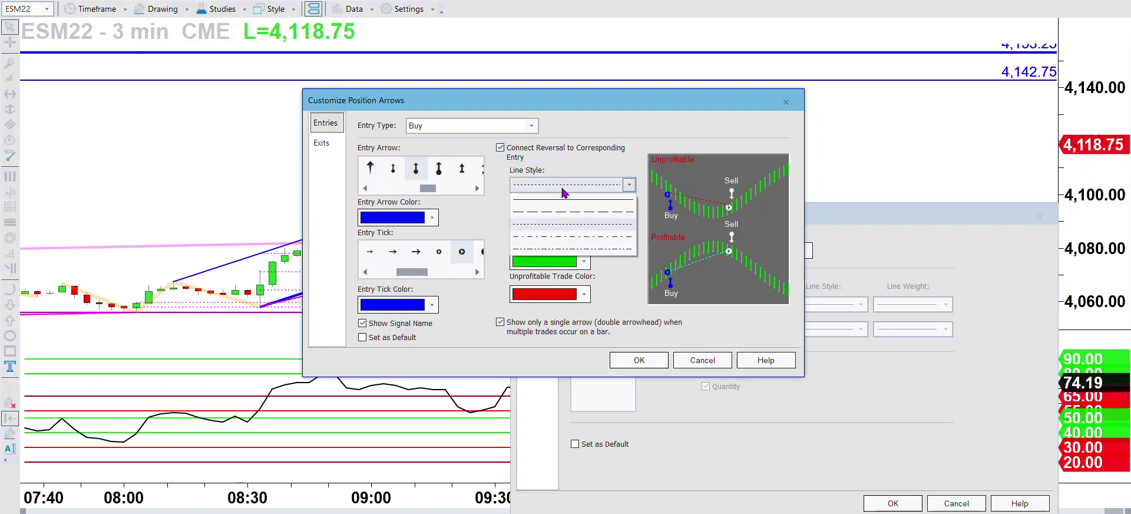
{"action": "left_click", "coordinate": [563, 202]}
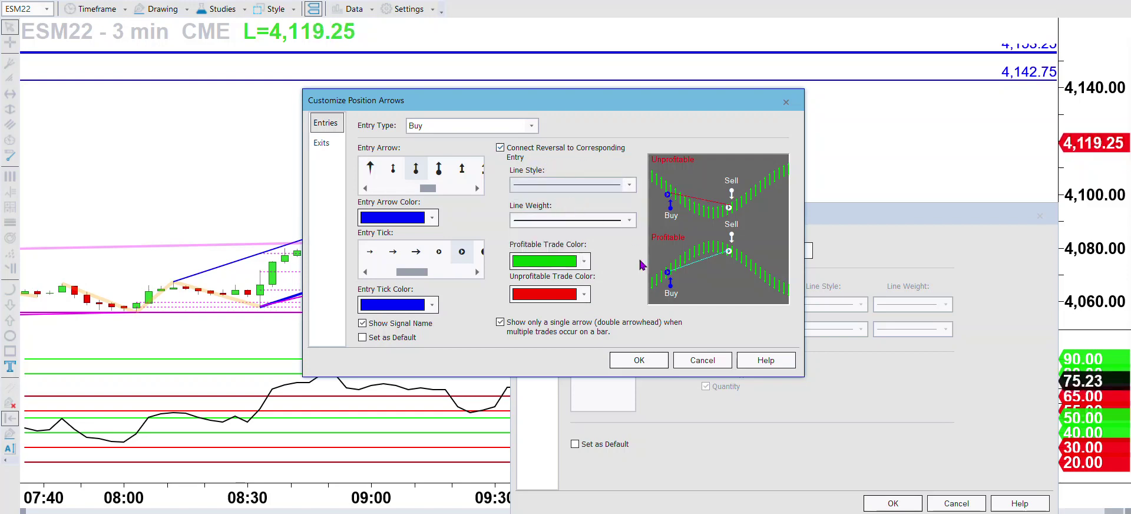
{"action": "left_click", "coordinate": [583, 222]}
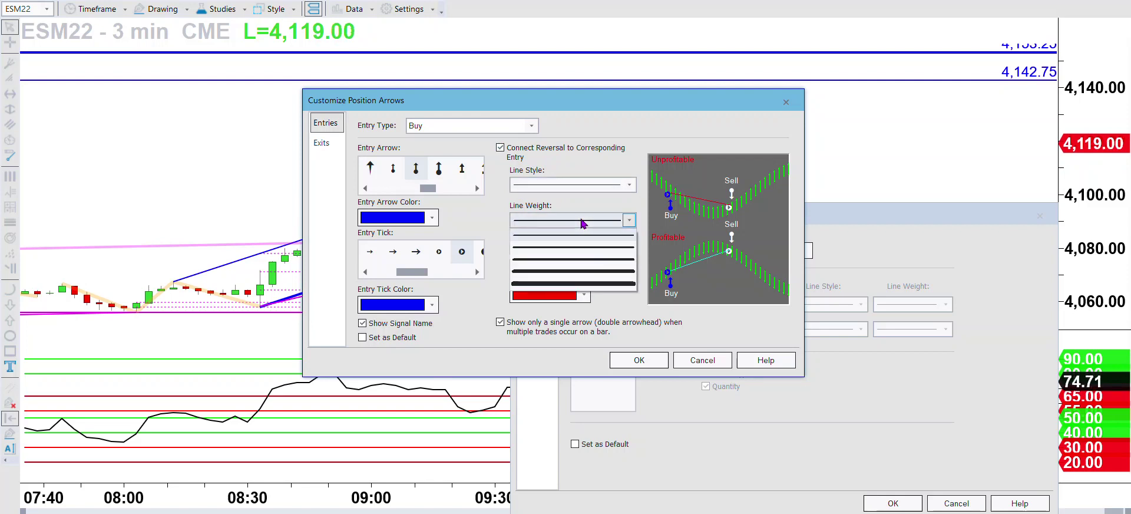
{"action": "left_click", "coordinate": [582, 254]}
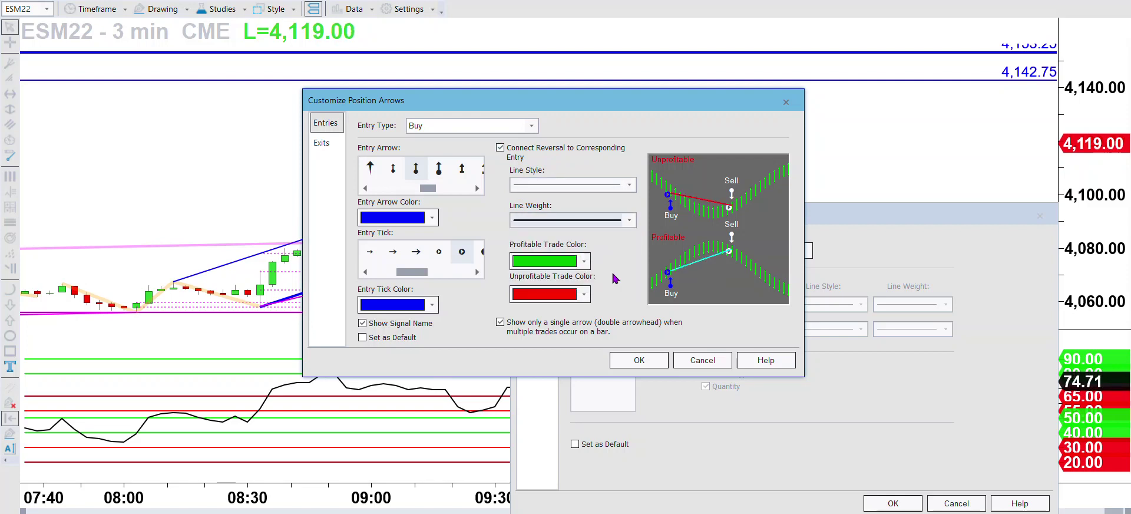
{"action": "left_click", "coordinate": [629, 219]}
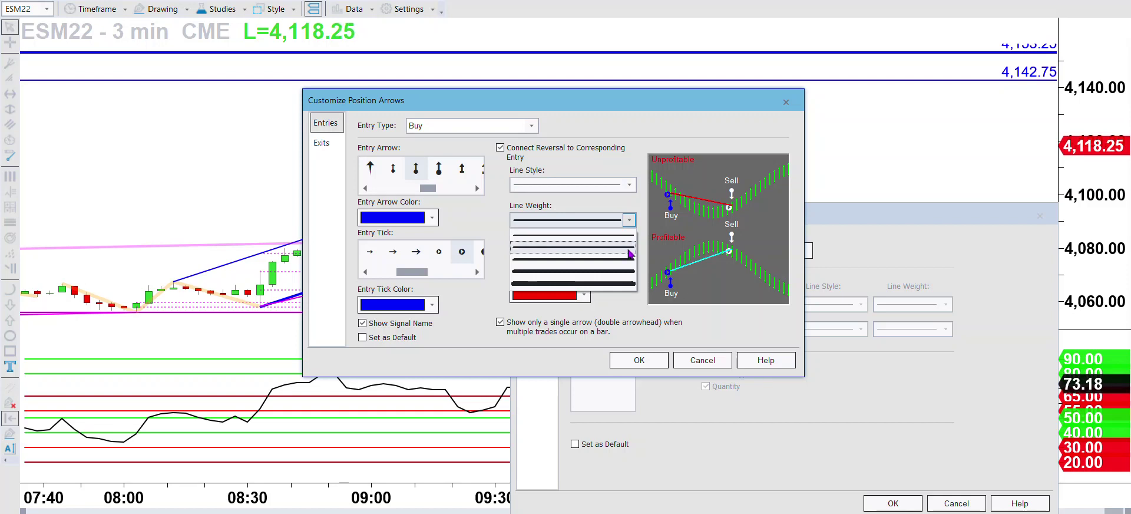
{"action": "left_click", "coordinate": [628, 252]}
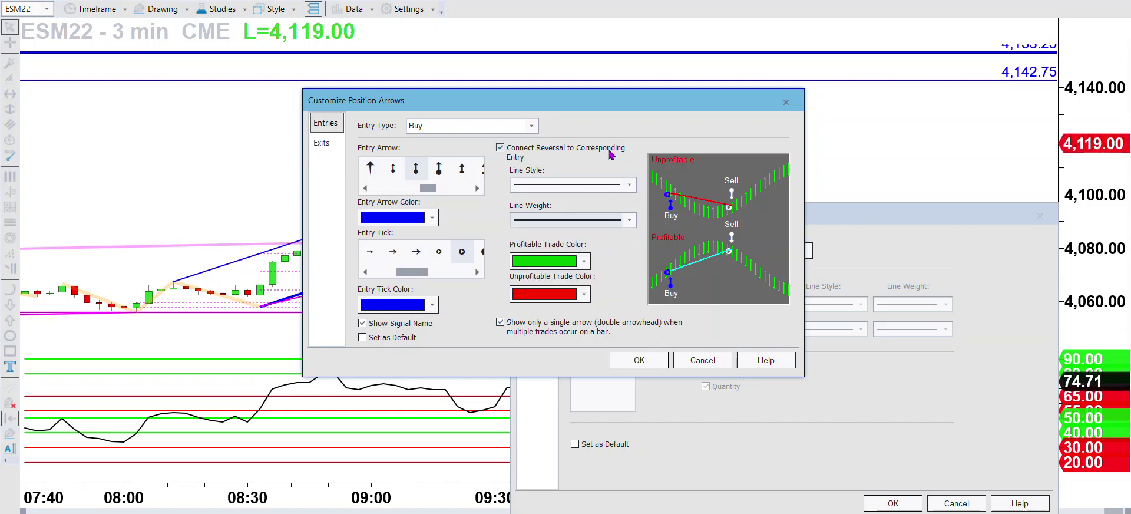
{"action": "left_click_drag", "start_coordinate": [521, 109], "coordinate": [769, 215]}
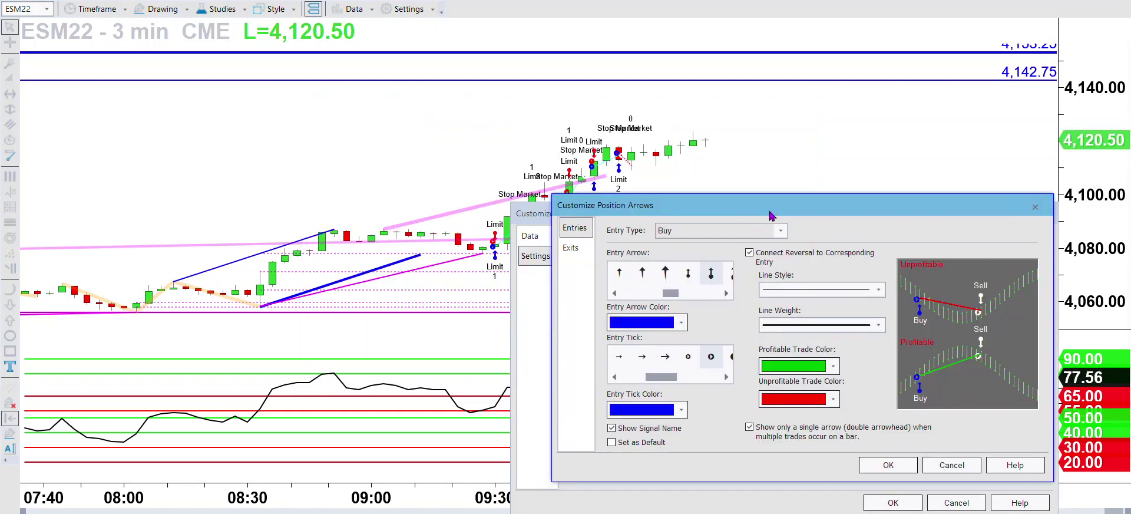
On the Exits settings, set the profitable trade colour to green.
{"action": "left_click", "coordinate": [589, 253]}
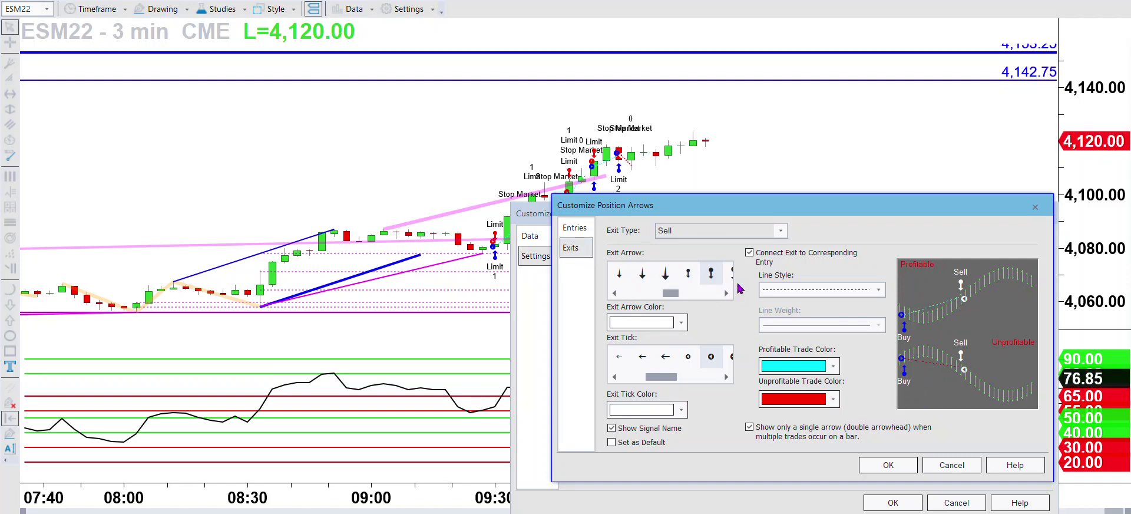
{"action": "left_click", "coordinate": [801, 371]}
{"action": "left_click", "coordinate": [790, 437]}
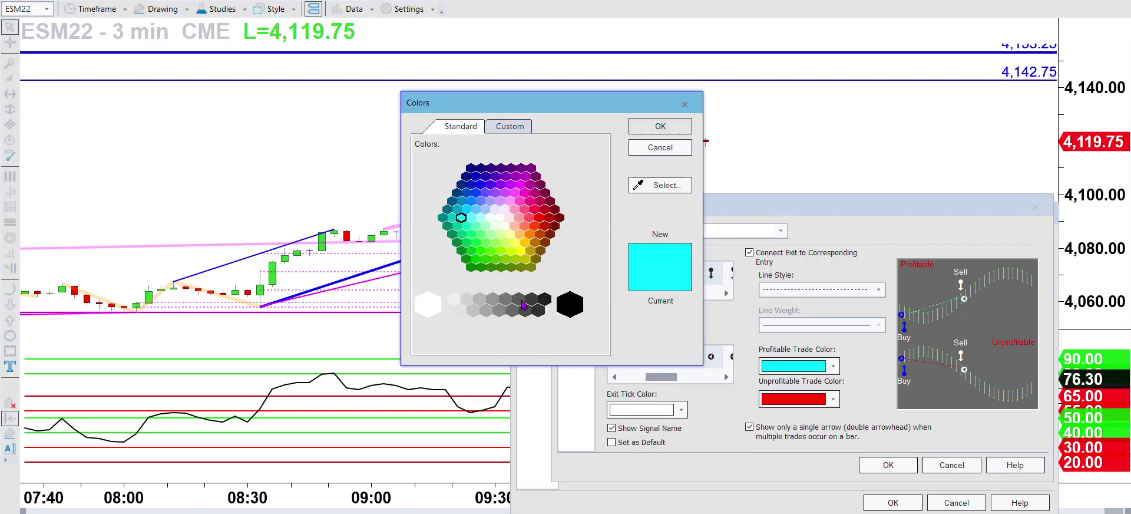
{"action": "left_click", "coordinate": [473, 253]}
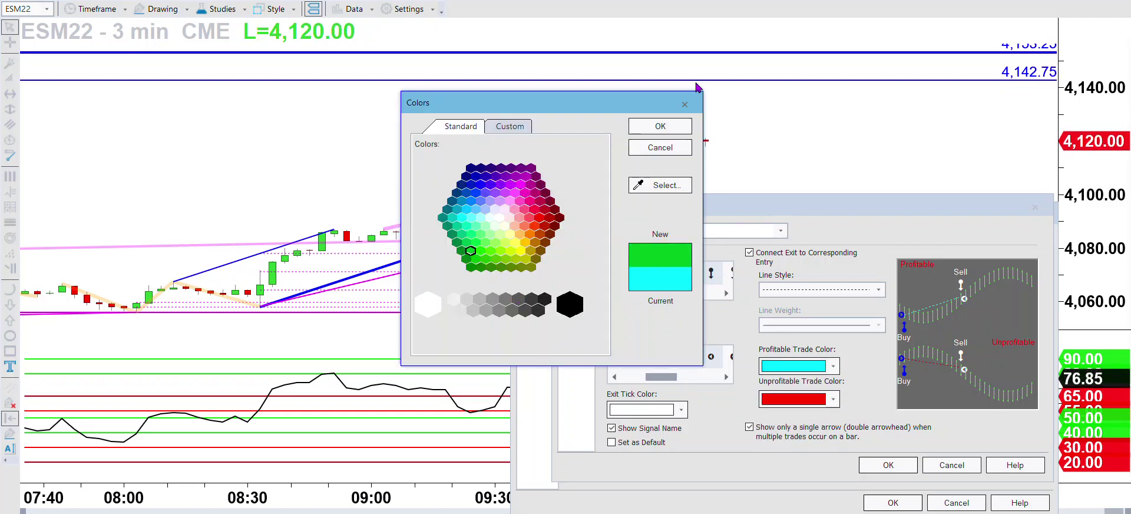
{"action": "left_click", "coordinate": [660, 126]}
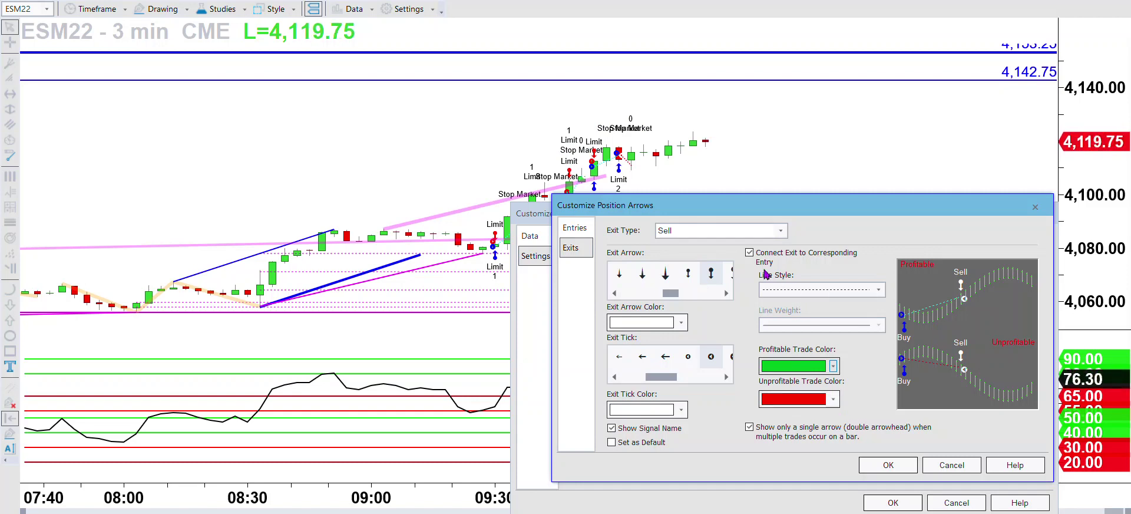
Make the exit connecting lines solid and thicker, then confirm the position arrow settings.
{"action": "left_click", "coordinate": [791, 290]}
{"action": "left_click", "coordinate": [784, 303]}
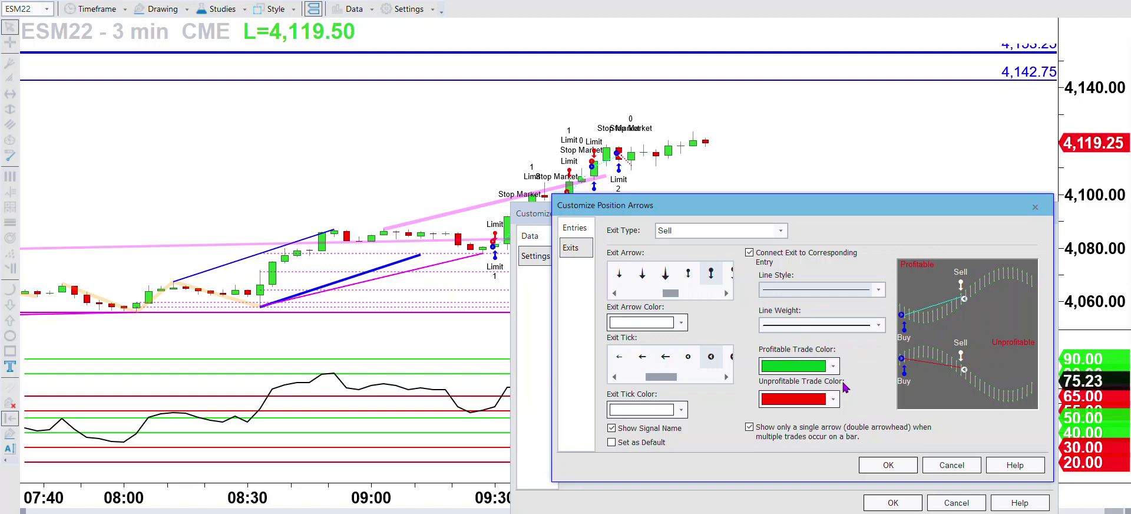
{"action": "left_click", "coordinate": [822, 324]}
{"action": "left_click", "coordinate": [822, 354]}
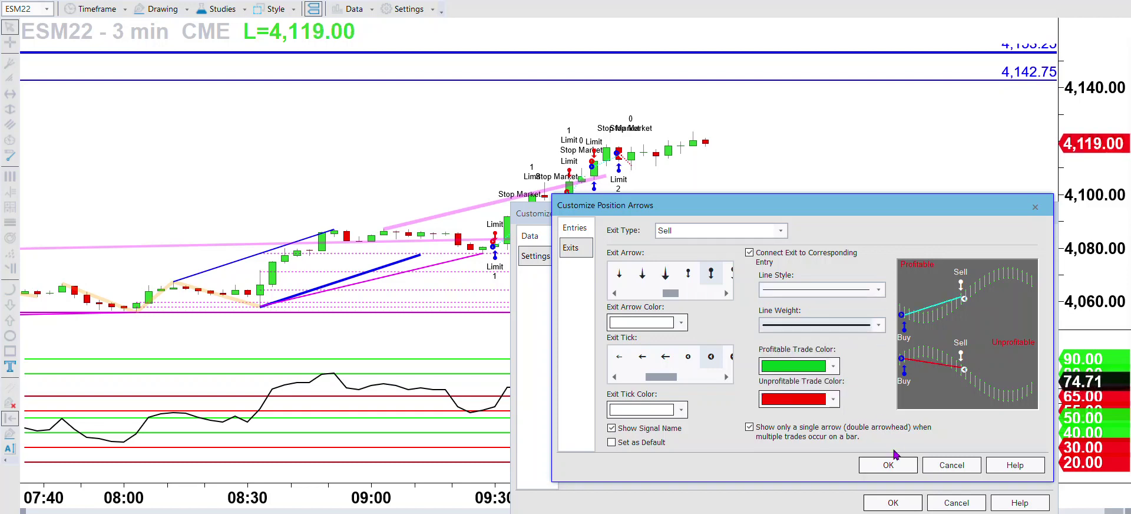
{"action": "left_click", "coordinate": [574, 229]}
{"action": "left_click", "coordinate": [572, 251]}
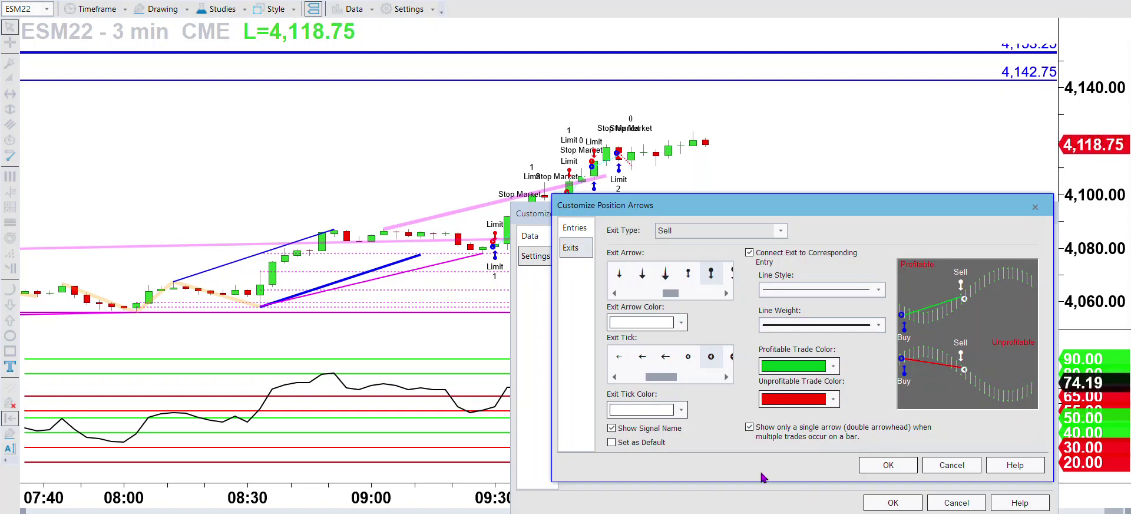
{"action": "left_click", "coordinate": [888, 467]}
Apply the chart settings, then zoom in horizontally and stretch the price scale to enlarge the bars.
{"action": "left_click", "coordinate": [891, 502]}
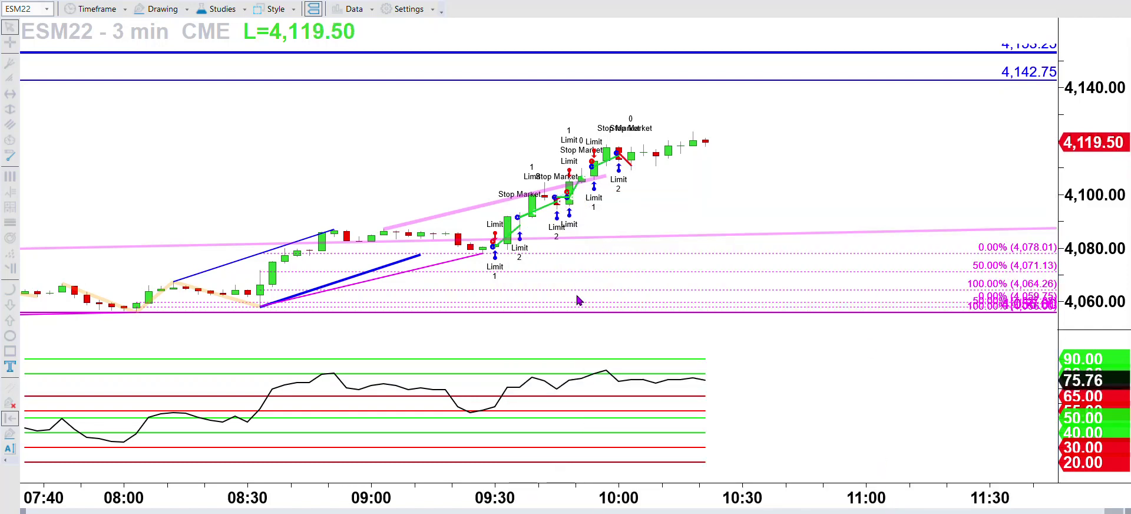
{"action": "mouse_move", "coordinate": [431, 461]}
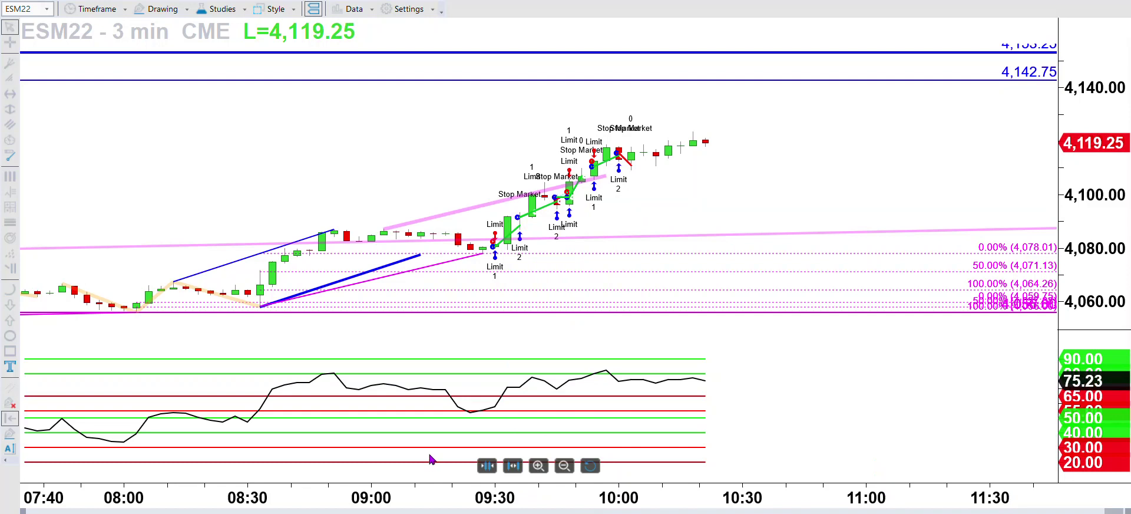
{"action": "left_click", "coordinate": [513, 466]}
{"action": "left_click_drag", "start_coordinate": [1087, 258], "coordinate": [1084, 233]}
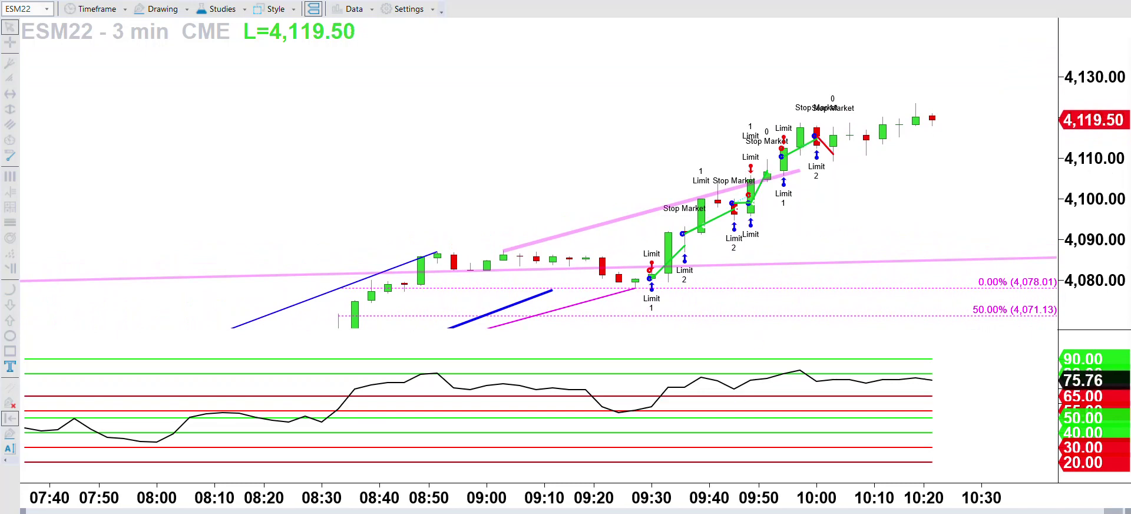
Change the ESM22 chart's timeframe from 3 minutes to 15 Second bars.
{"action": "left_click", "coordinate": [111, 8]}
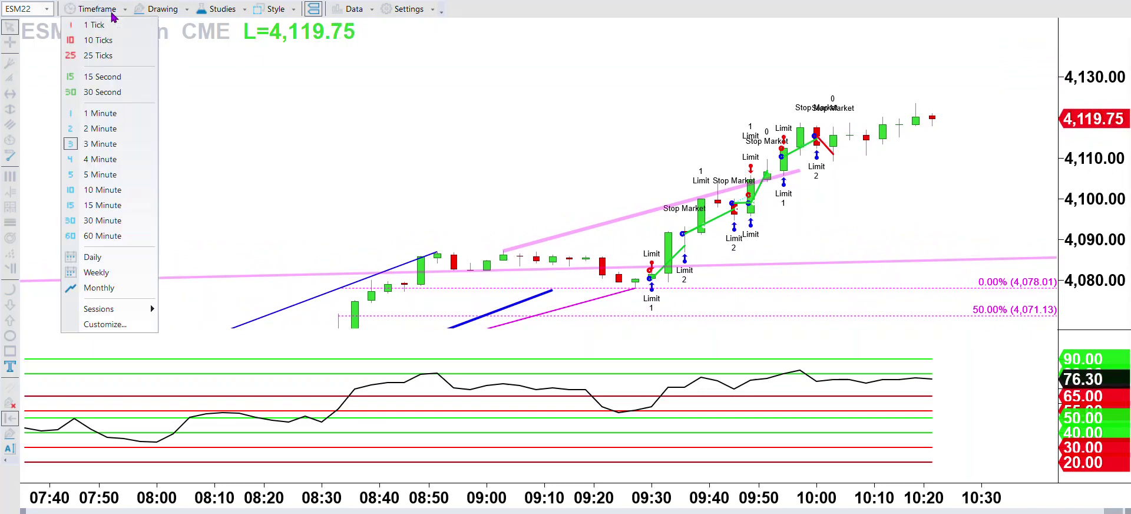
{"action": "left_click", "coordinate": [396, 196]}
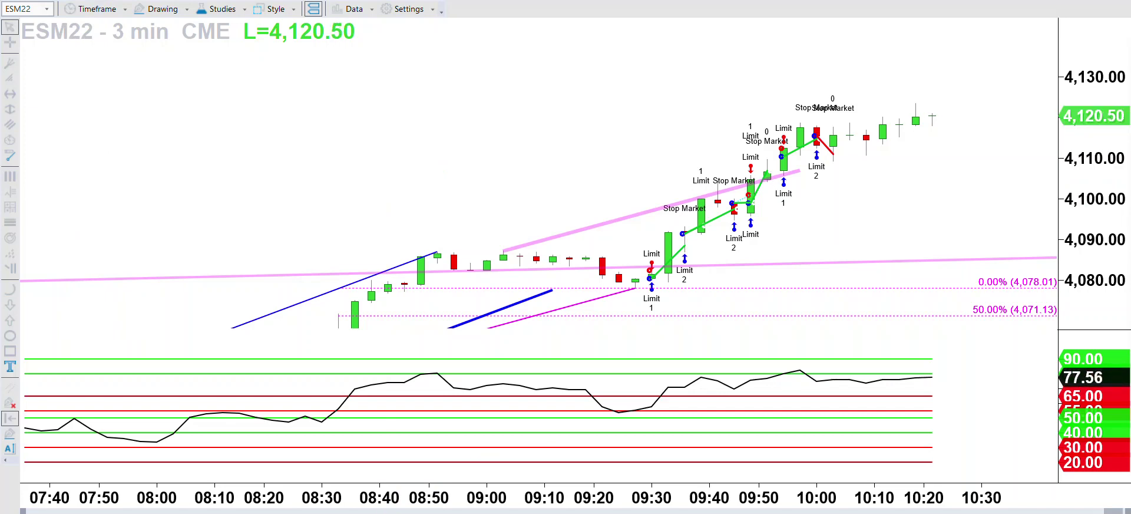
{"action": "left_click", "coordinate": [93, 10]}
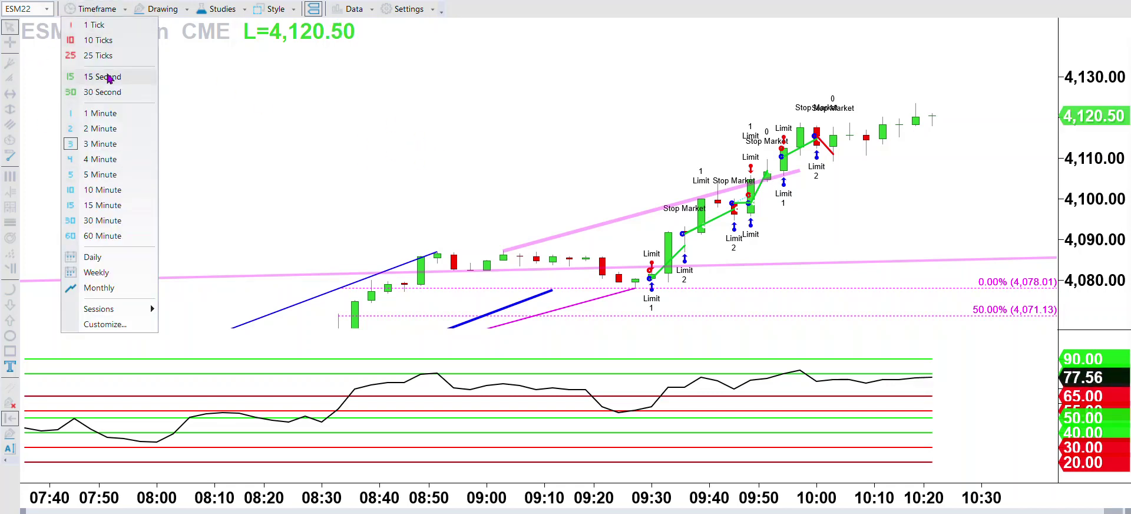
{"action": "left_click", "coordinate": [109, 77]}
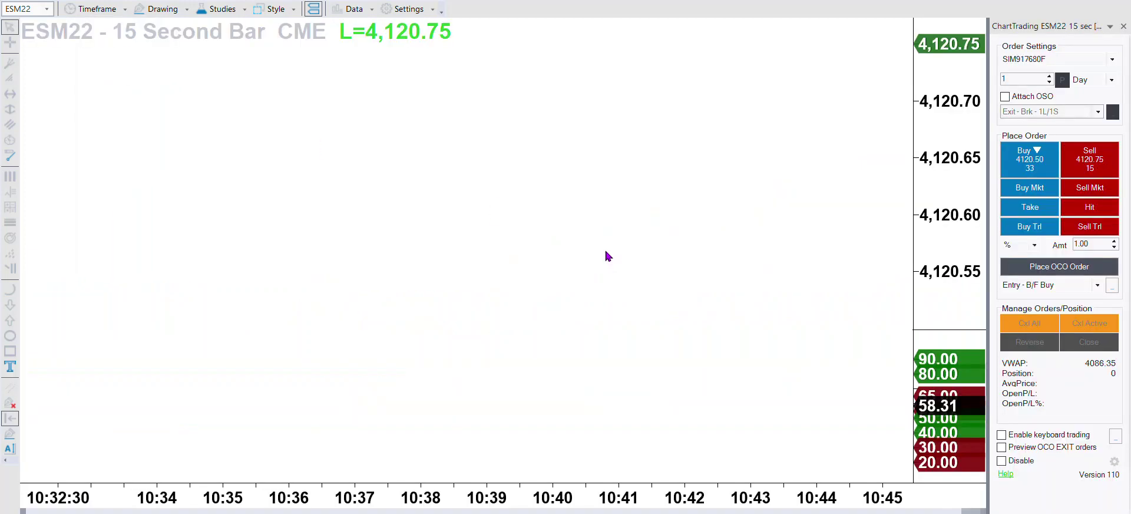
Close the ChartTrading panel and pan the chart back to the earlier trades.
{"action": "left_click", "coordinate": [1123, 28]}
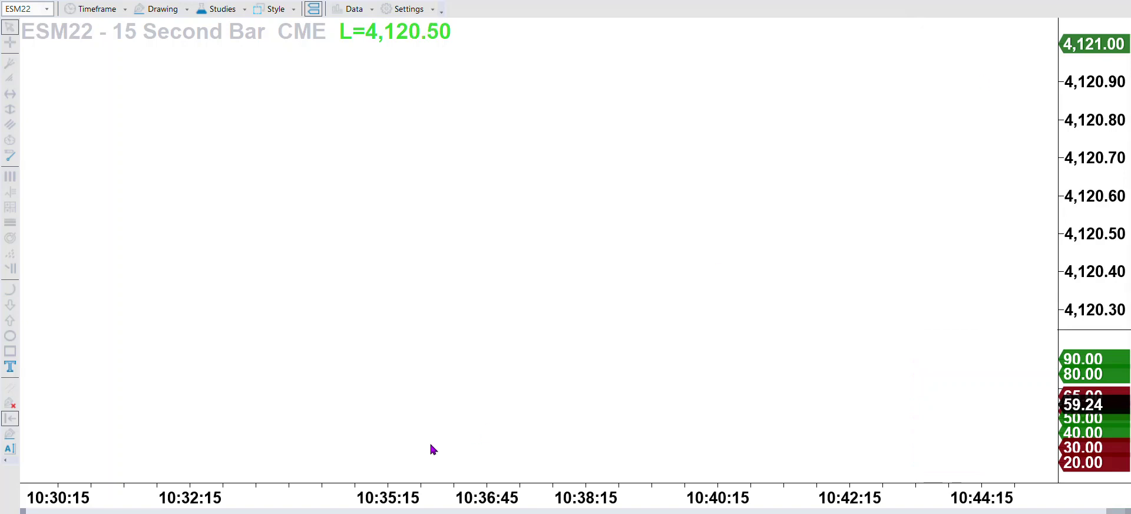
{"action": "left_click", "coordinate": [487, 469]}
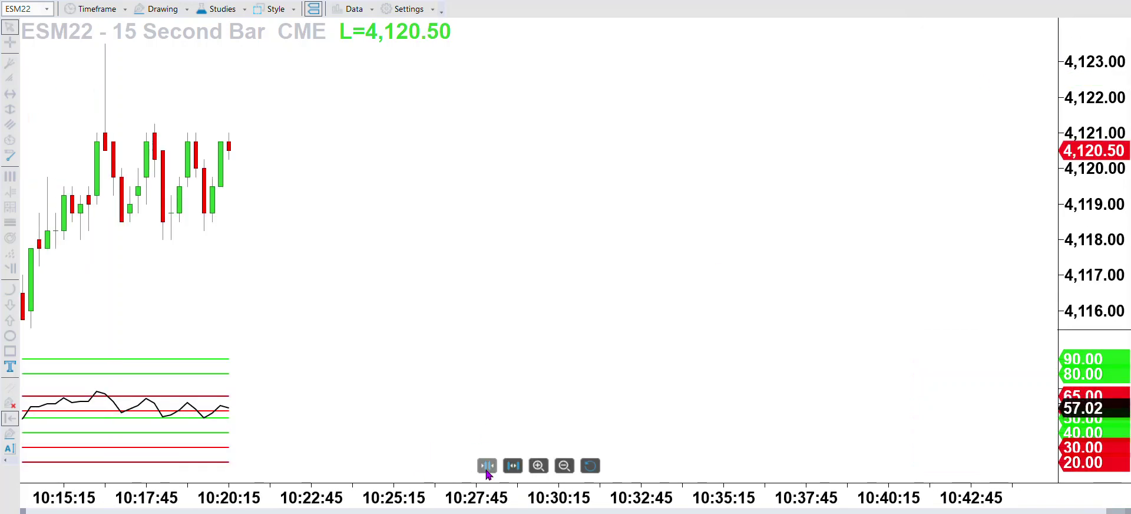
{"action": "left_click", "coordinate": [486, 468]}
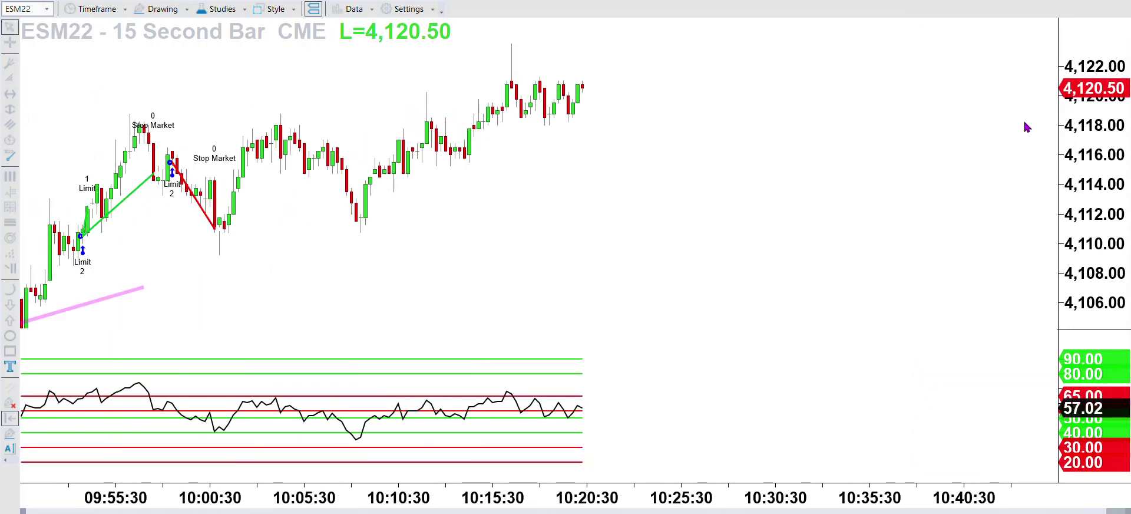
{"action": "left_click_drag", "start_coordinate": [313, 230], "coordinate": [808, 230]}
Delete the pink trend line so the green and red trade lines are clear.
{"action": "left_click", "coordinate": [565, 235]}
{"action": "key", "text": "Delete"}
{"action": "scroll", "coordinate": [662, 161], "scroll_direction": "up", "scroll_amount": 3}
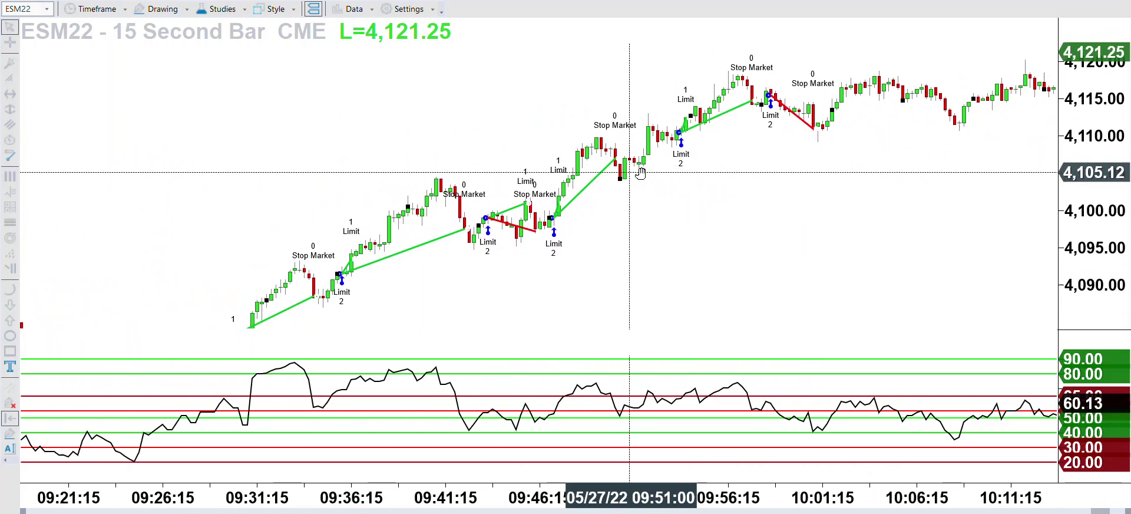
{"action": "scroll", "coordinate": [505, 229], "scroll_direction": "up", "scroll_amount": 5}
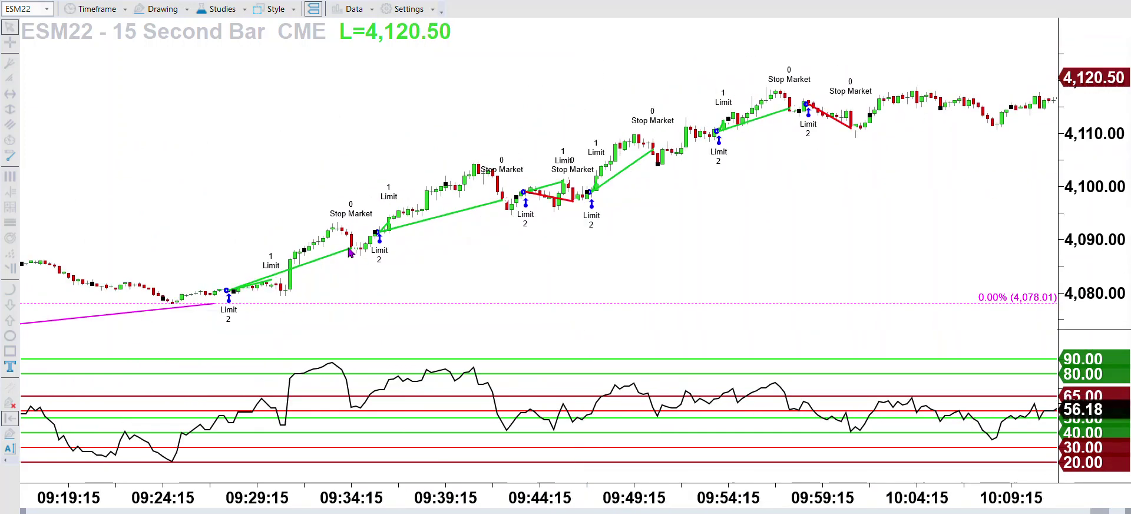
{"action": "scroll", "coordinate": [675, 171], "scroll_direction": "down", "scroll_amount": 7}
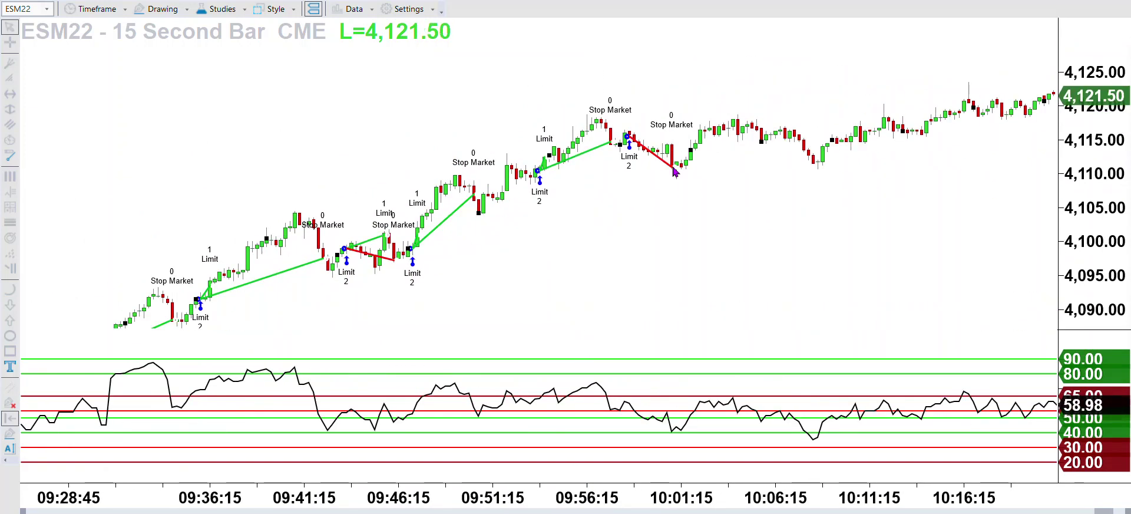